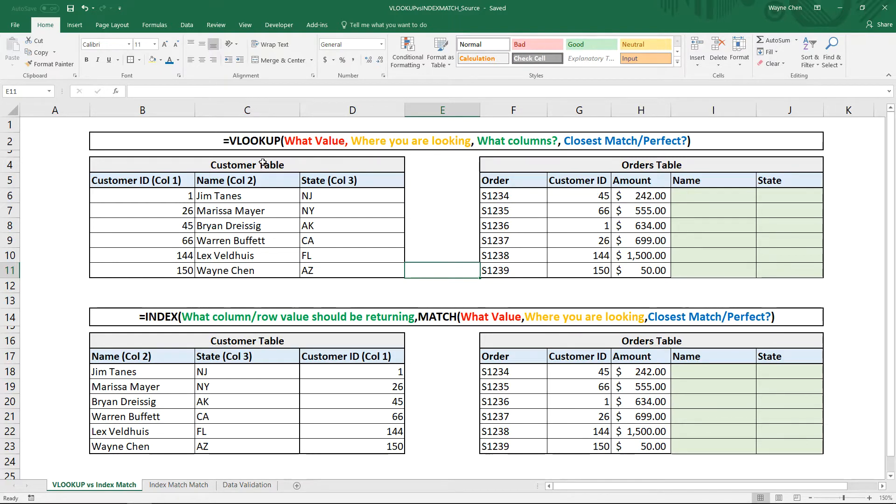
Match the first order's Customer ID 45 against the Customer Table to find its customer.
{"action": "left_click", "coordinate": [712, 195]}
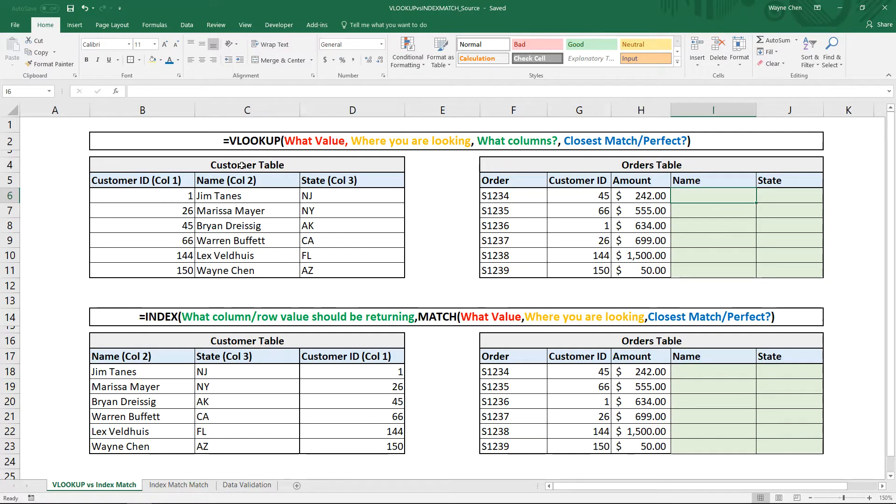
{"action": "left_click", "coordinate": [581, 196]}
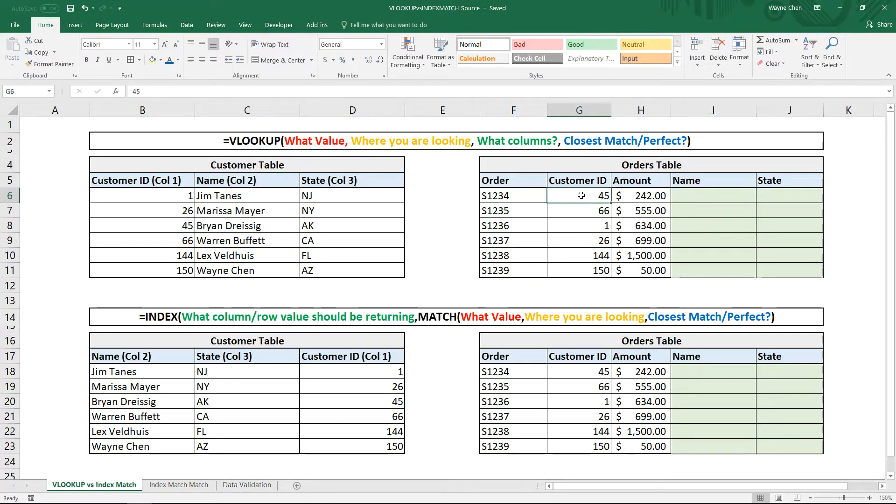
{"action": "left_click", "coordinate": [169, 196]}
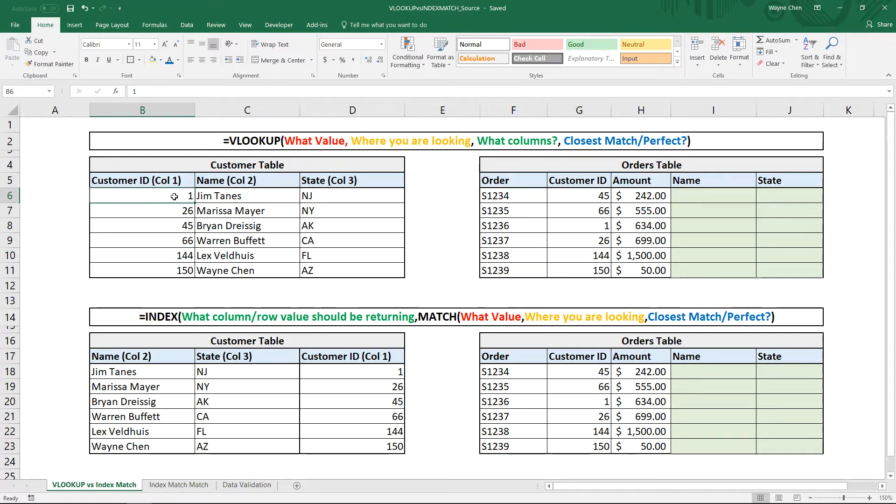
{"action": "left_click", "coordinate": [686, 196]}
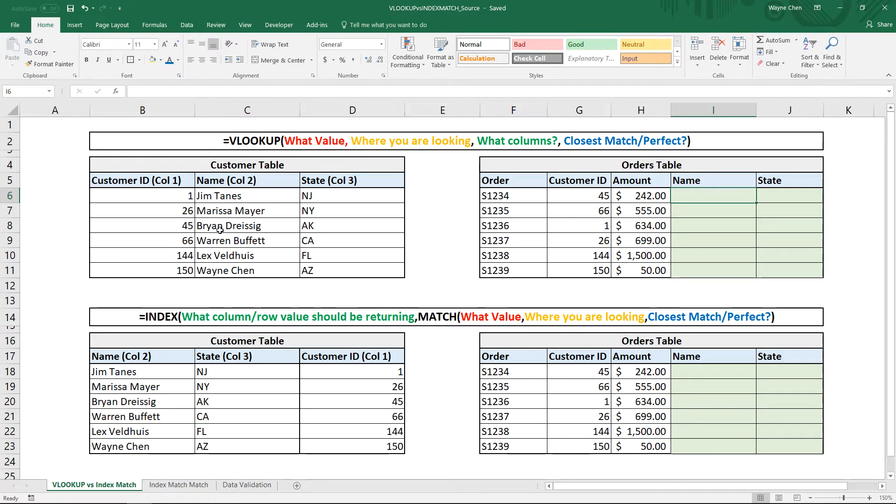
Type the customer's name into I6 by hand, then clear it to use a formula instead.
{"action": "type", "text": "Bryan"}
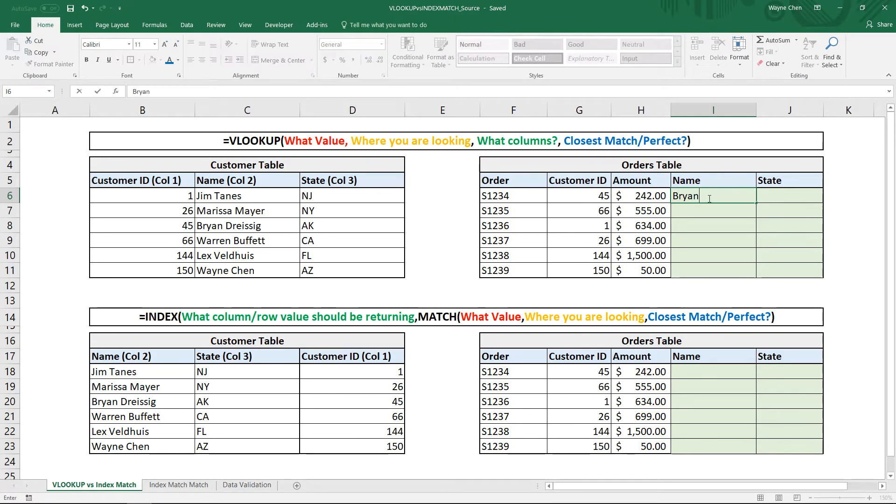
{"action": "type", "text": " Dreissig"}
{"action": "left_click_drag", "start_coordinate": [742, 195], "coordinate": [573, 188]}
{"action": "type", "text": "="}
{"action": "key", "text": "BackSpace"}
Begin =VLOOKUP in I6 with lookup value G6 and range B6:D11, making D11 absolute.
{"action": "type", "text": "=VL"}
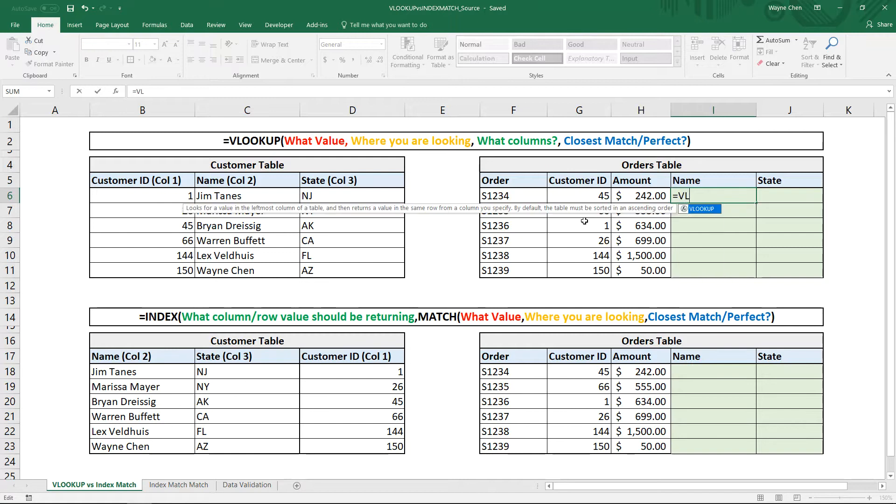
{"action": "type", "text": "OOKUP("}
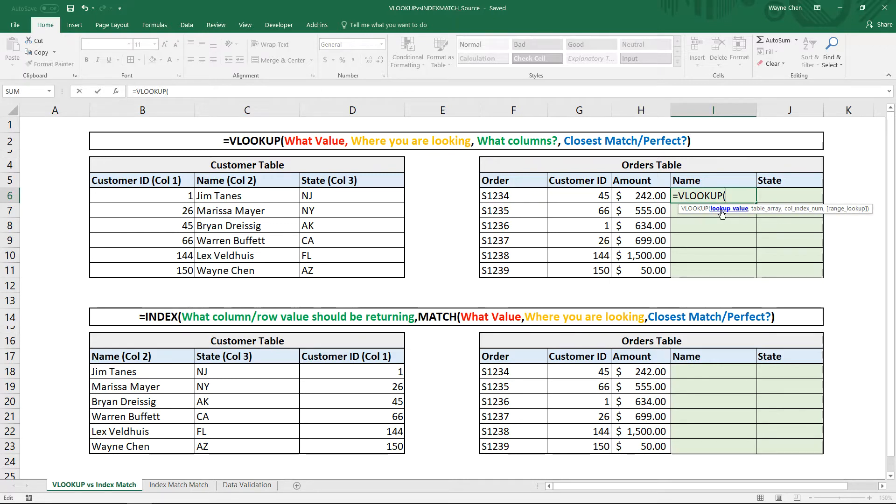
{"action": "left_click", "coordinate": [587, 195]}
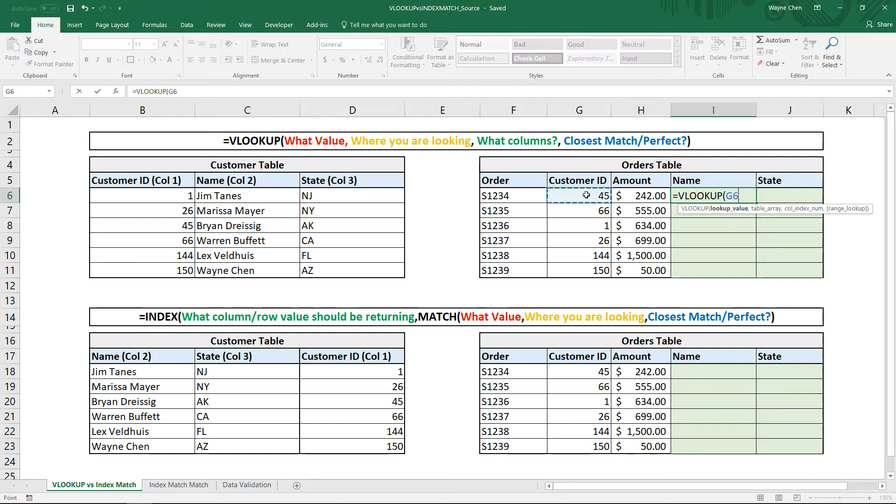
{"action": "type", "text": ","}
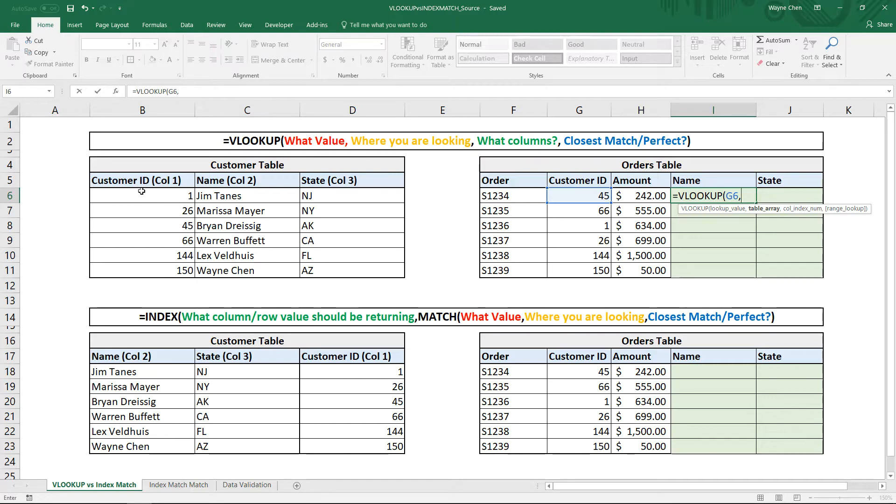
{"action": "left_click_drag", "start_coordinate": [142, 191], "coordinate": [361, 267]}
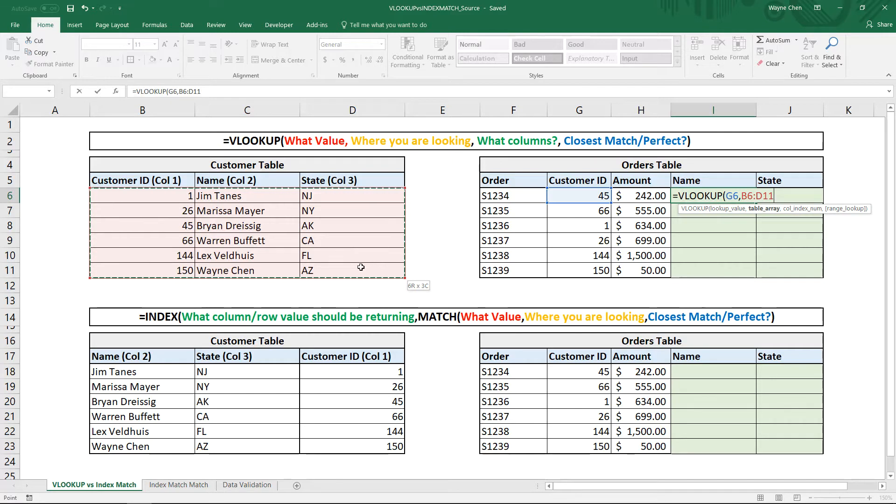
{"action": "left_click_drag", "start_coordinate": [361, 267], "coordinate": [360, 266]}
{"action": "left_click", "coordinate": [197, 93]}
{"action": "key", "text": "F4"}
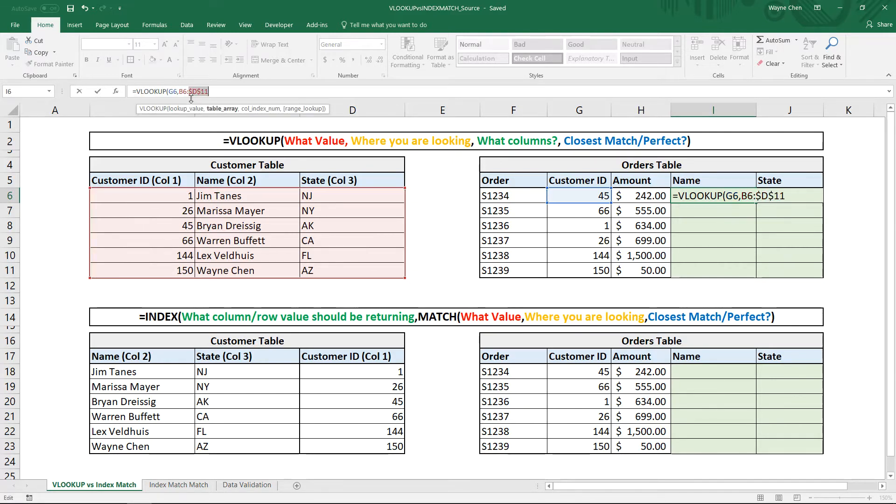
Lock B6 and finish with column 2 and exact match: =VLOOKUP(G6,$B$6:$D$11,2,0).
{"action": "left_click", "coordinate": [182, 93]}
{"action": "key", "text": "F4"}
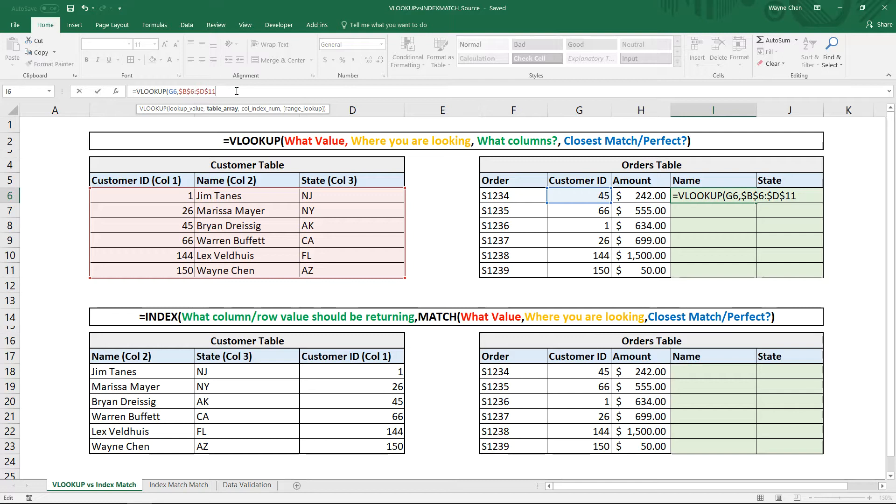
{"action": "type", "text": ","}
{"action": "type", "text": "2"}
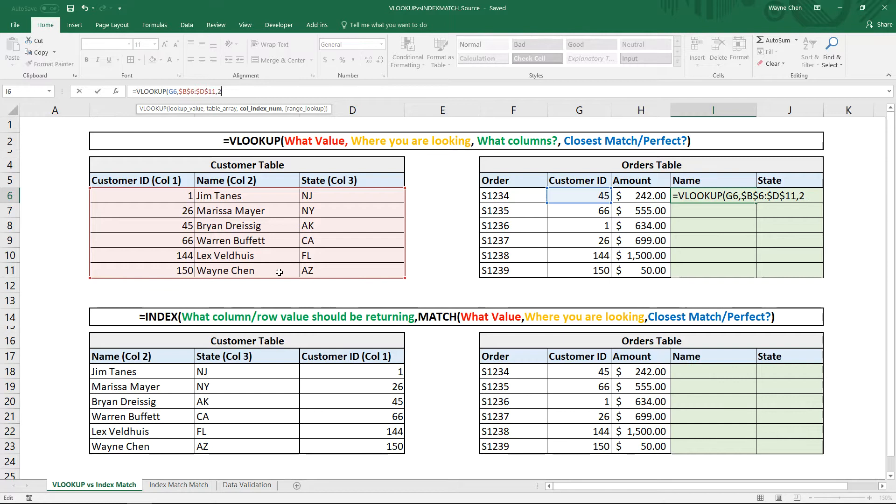
{"action": "type", "text": ","}
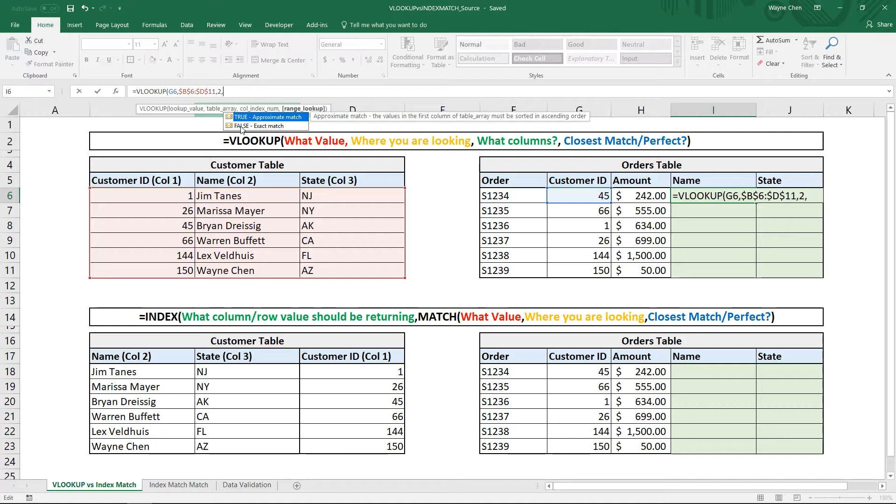
{"action": "type", "text": "0)"}
{"action": "key", "text": "Return"}
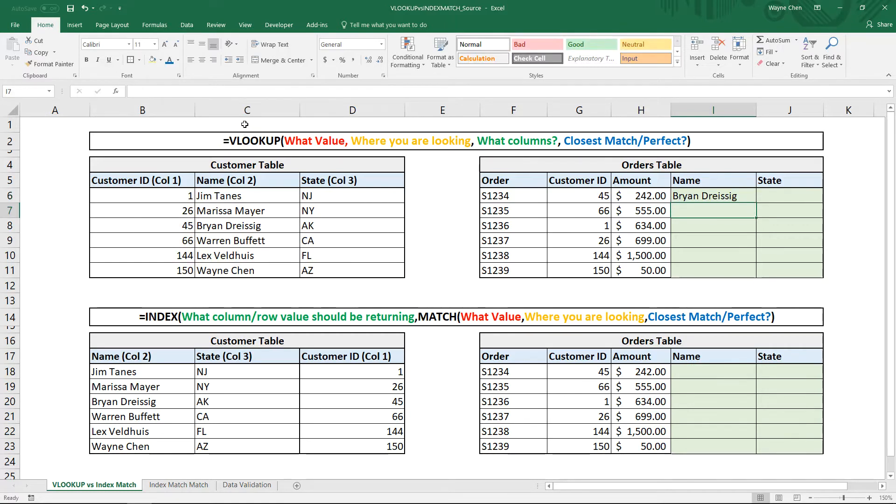
Fill the I6 name formula down to I11 and check the copies in I9–I11.
{"action": "left_click", "coordinate": [716, 193]}
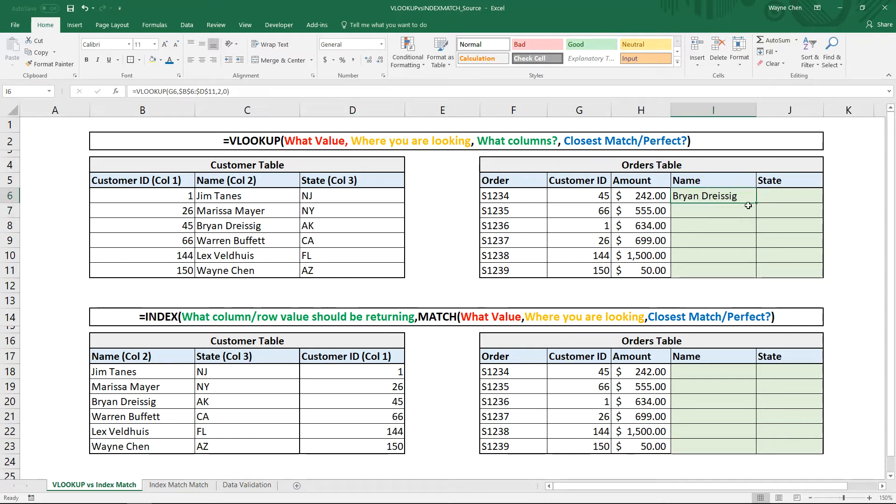
{"action": "left_click_drag", "start_coordinate": [758, 203], "coordinate": [738, 280]}
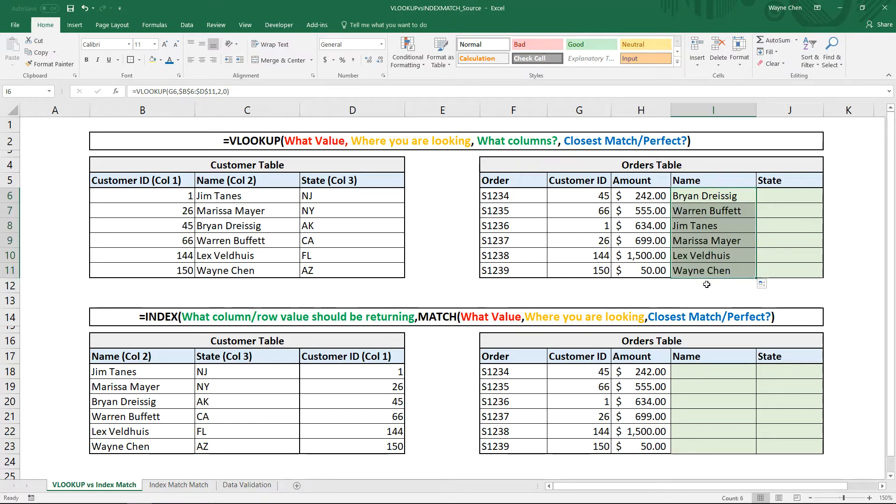
{"action": "left_click", "coordinate": [701, 271]}
{"action": "left_click", "coordinate": [702, 257]}
{"action": "left_click", "coordinate": [707, 242]}
Verify order S1237's Customer ID 26 against the Customer Table, then select J6.
{"action": "left_click", "coordinate": [584, 243]}
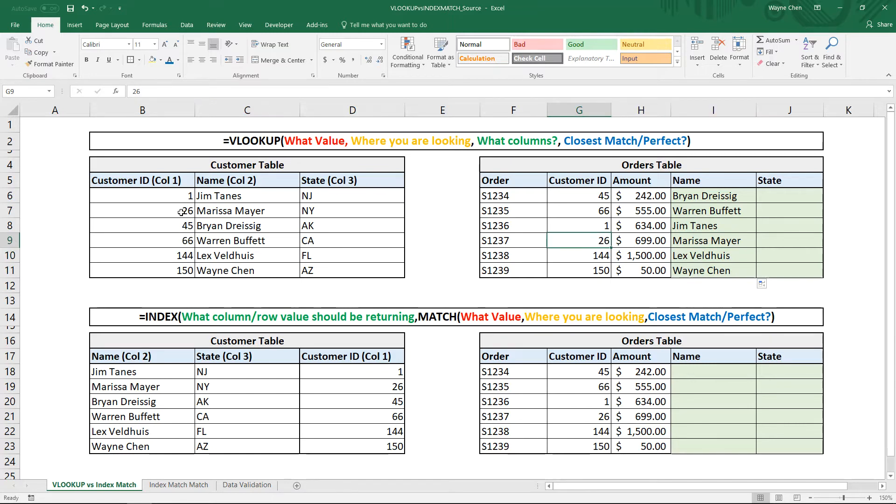
{"action": "left_click", "coordinate": [227, 214]}
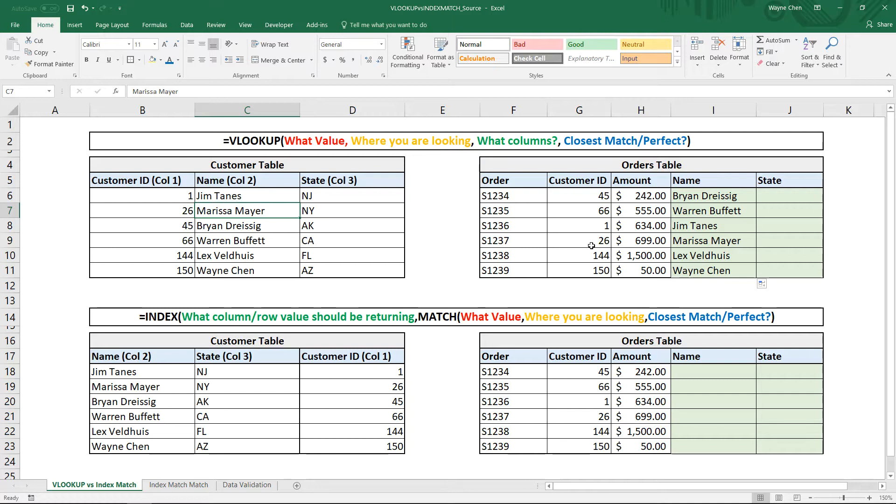
{"action": "left_click", "coordinate": [709, 241]}
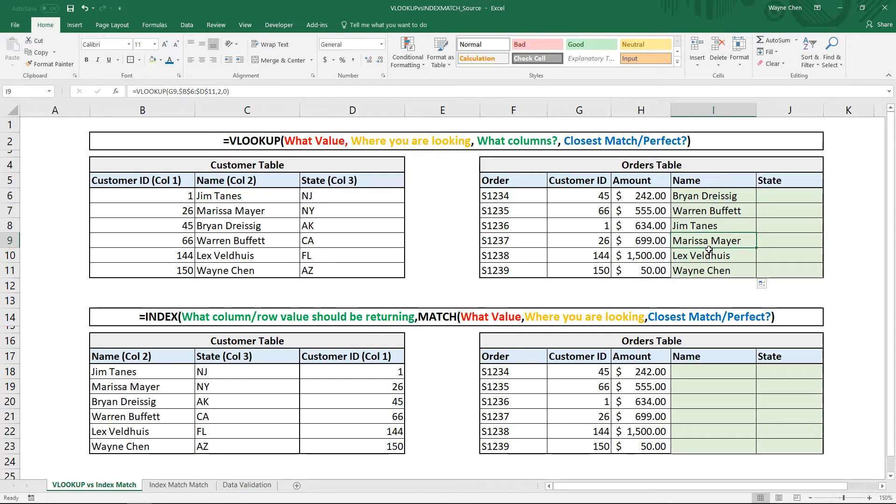
{"action": "left_click", "coordinate": [770, 196]}
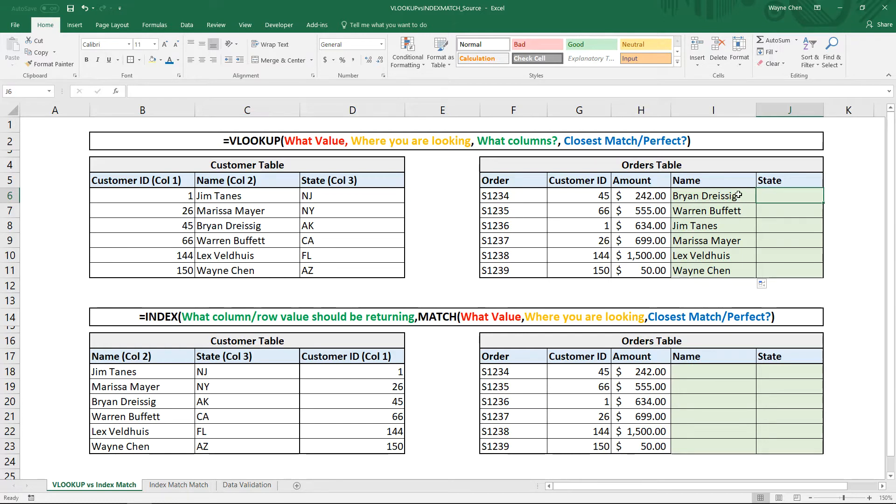
Write =VLOOKUP(G6,$B$5:$D$11,3,0) in J6, locking the Customer Table range with F4.
{"action": "type", "text": "=VLOOKUP("}
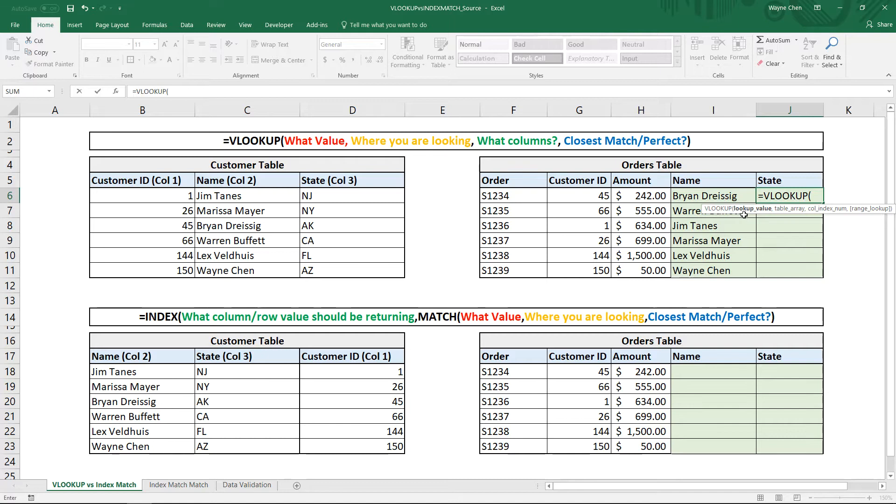
{"action": "left_click", "coordinate": [579, 195]}
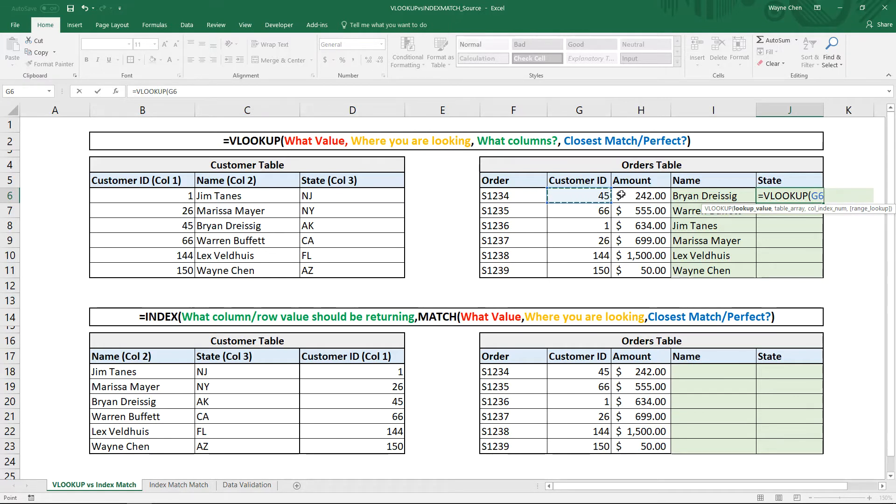
{"action": "type", "text": ","}
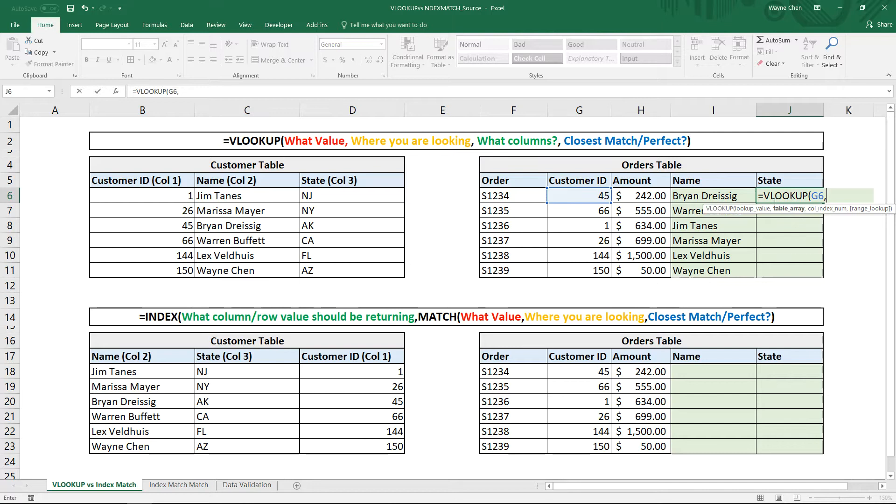
{"action": "left_click_drag", "start_coordinate": [152, 180], "coordinate": [358, 267]}
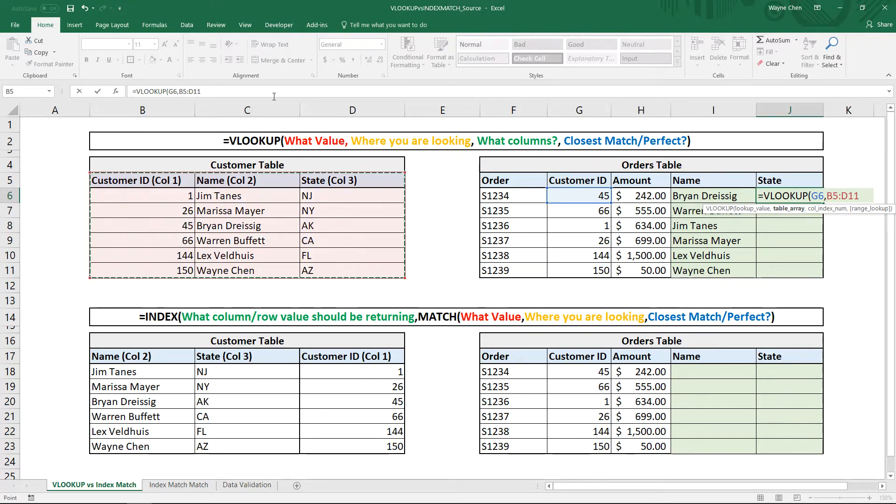
{"action": "left_click", "coordinate": [196, 91]}
{"action": "key", "text": "F4"}
{"action": "type", "text": ","}
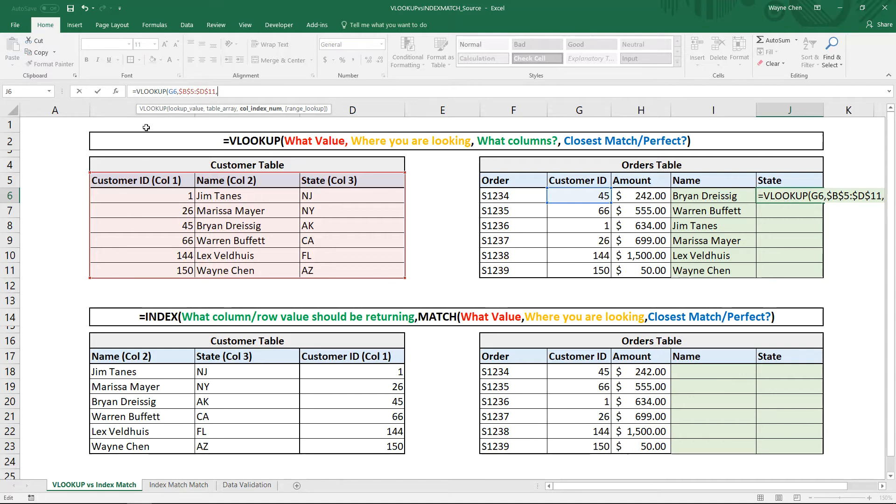
{"action": "type", "text": "3"}
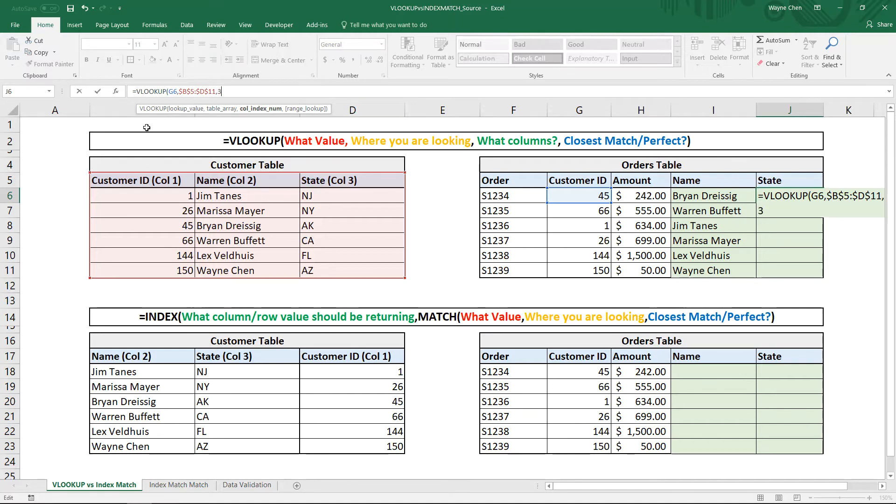
{"action": "type", "text": ",0"}
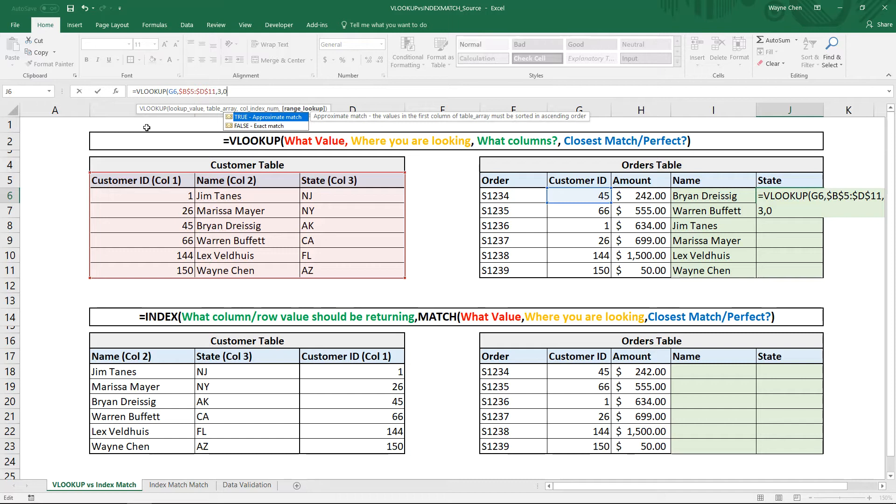
Commit the State VLOOKUP and fill it from J6 down to J11.
{"action": "key", "text": "Return"}
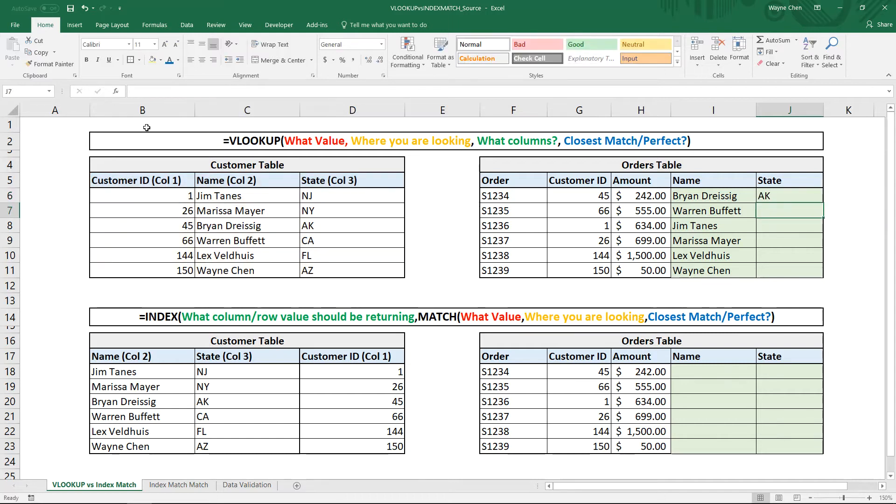
{"action": "left_click", "coordinate": [803, 200]}
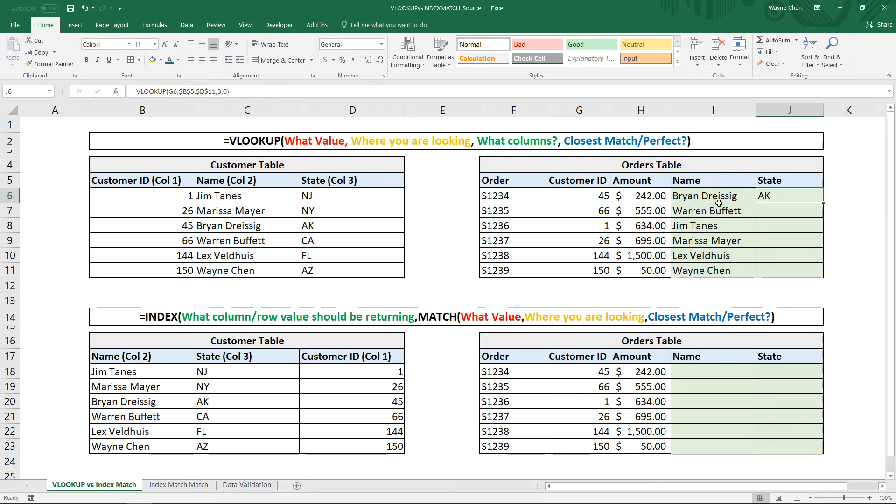
{"action": "left_click_drag", "start_coordinate": [823, 203], "coordinate": [794, 271]}
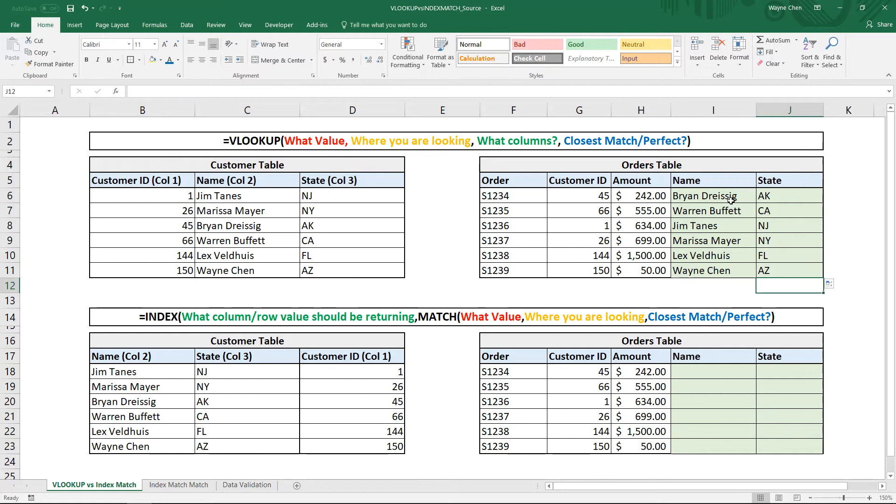
Review the filled Name and State results, then highlight the lower table's Customer ID column.
{"action": "left_click_drag", "start_coordinate": [739, 200], "coordinate": [767, 272]}
{"action": "left_click", "coordinate": [739, 298]}
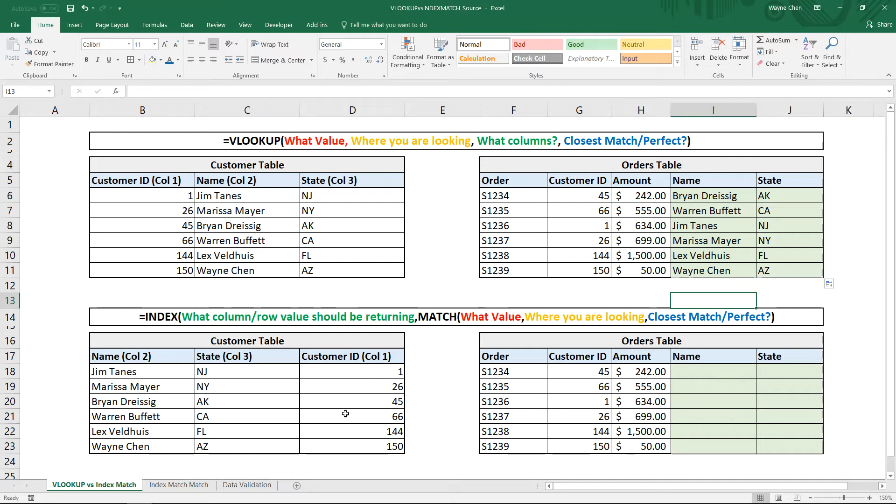
{"action": "left_click_drag", "start_coordinate": [342, 355], "coordinate": [344, 448]}
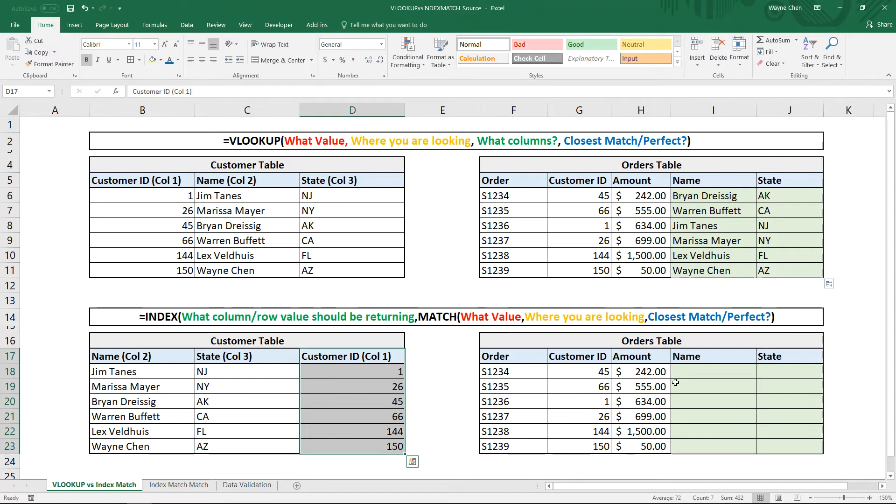
{"action": "left_click", "coordinate": [536, 171]}
{"action": "mouse_move", "coordinate": [540, 170]}
{"action": "left_mouse_down"}
{"action": "mouse_move", "coordinate": [560, 257]}
{"action": "mouse_move", "coordinate": [579, 273]}
{"action": "left_mouse_up"}
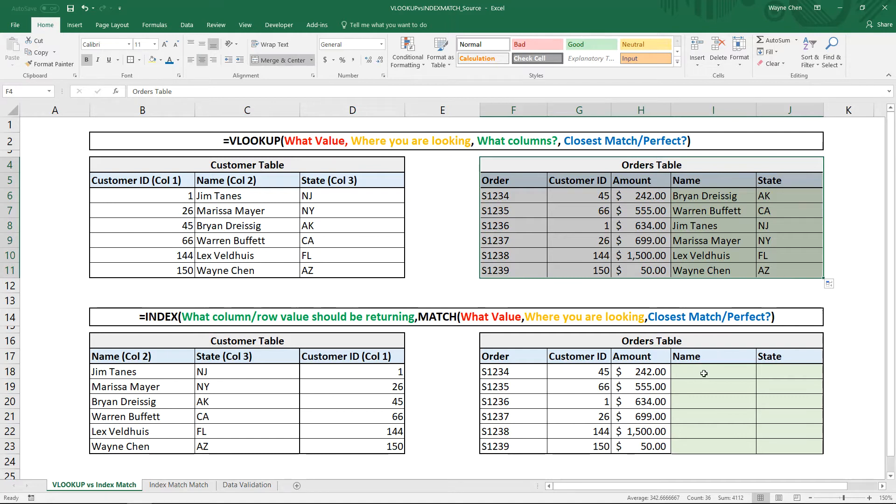
{"action": "left_click_drag", "start_coordinate": [704, 373], "coordinate": [794, 450]}
{"action": "left_click_drag", "start_coordinate": [691, 196], "coordinate": [789, 273]}
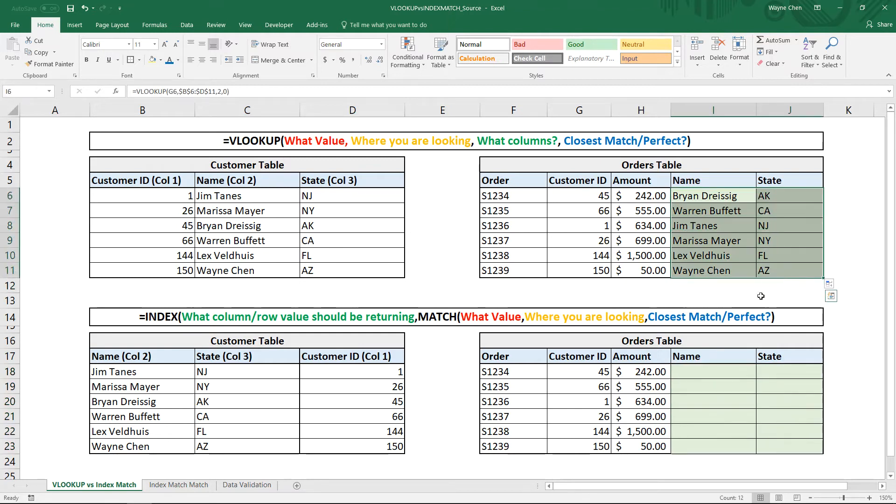
{"action": "left_click", "coordinate": [748, 295]}
{"action": "left_click", "coordinate": [185, 319]}
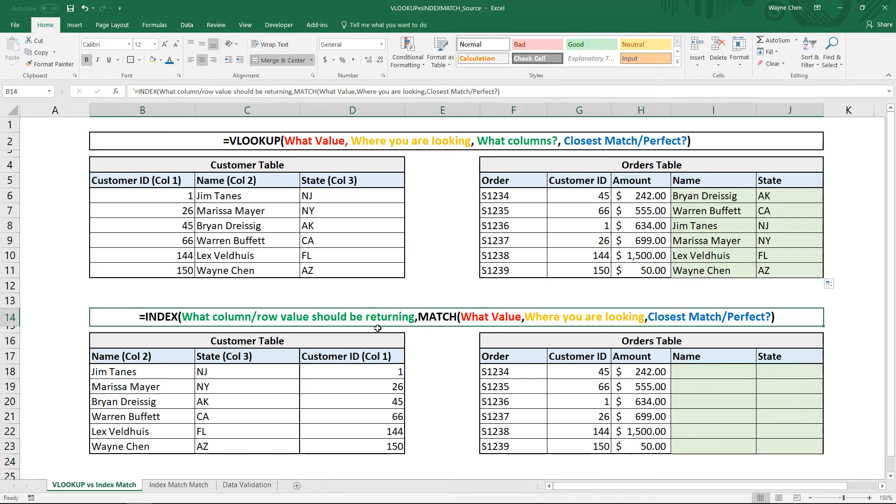
{"action": "left_click", "coordinate": [703, 373]}
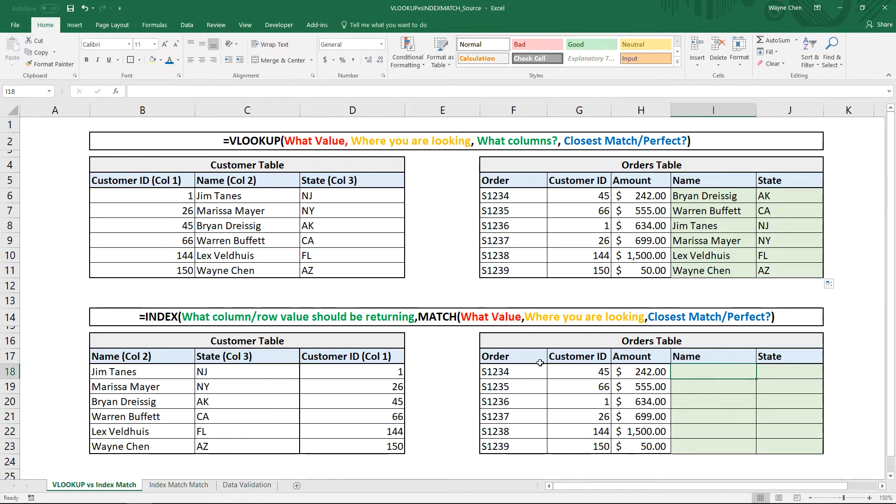
Start =INDEX in I18 with the absolute name range $B$18:$B$23.
{"action": "type", "text": "=INDEX"}
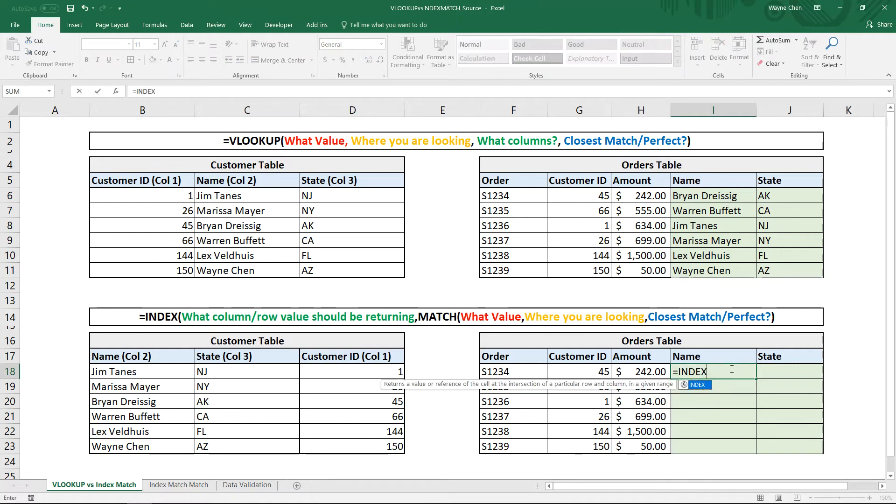
{"action": "type", "text": "("}
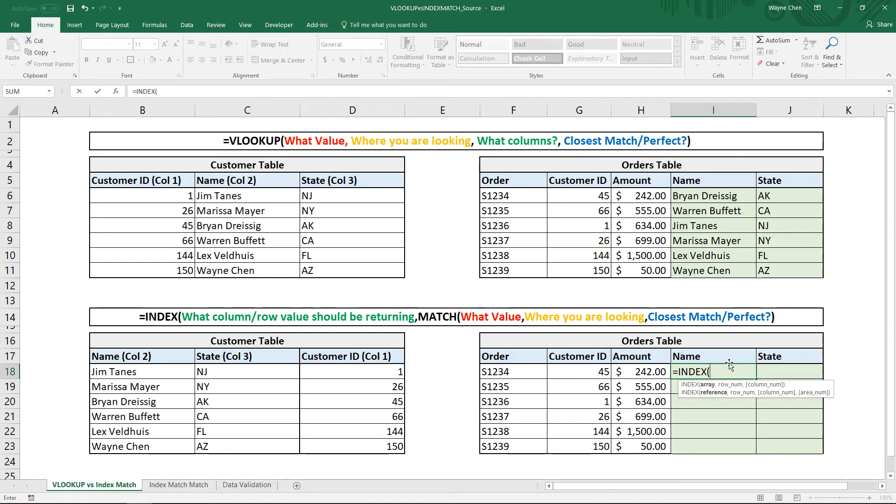
{"action": "left_click_drag", "start_coordinate": [126, 371], "coordinate": [124, 447]}
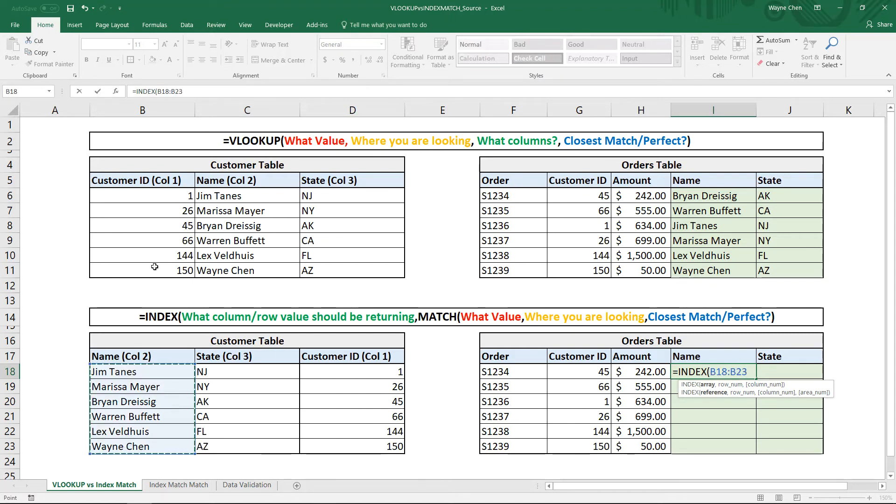
{"action": "left_click", "coordinate": [166, 91]}
{"action": "key", "text": "F4"}
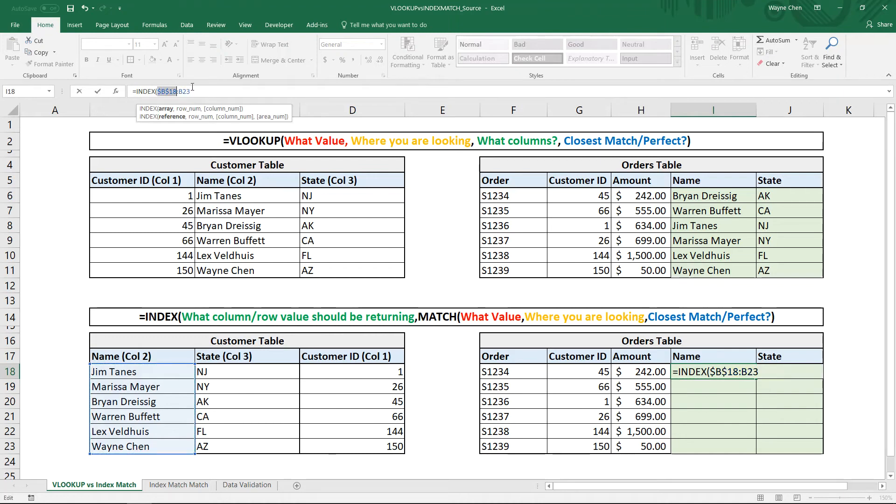
{"action": "left_click", "coordinate": [184, 92]}
{"action": "key", "text": "F4"}
Add MATCH(G18,$D$18:$D$23,0) and commit the Name formula in I18.
{"action": "type", "text": ",MATCH("}
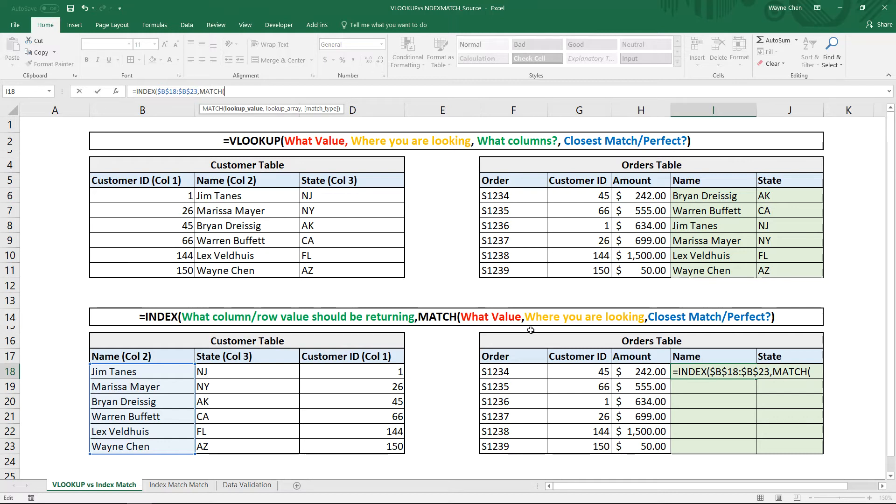
{"action": "left_click", "coordinate": [583, 372]}
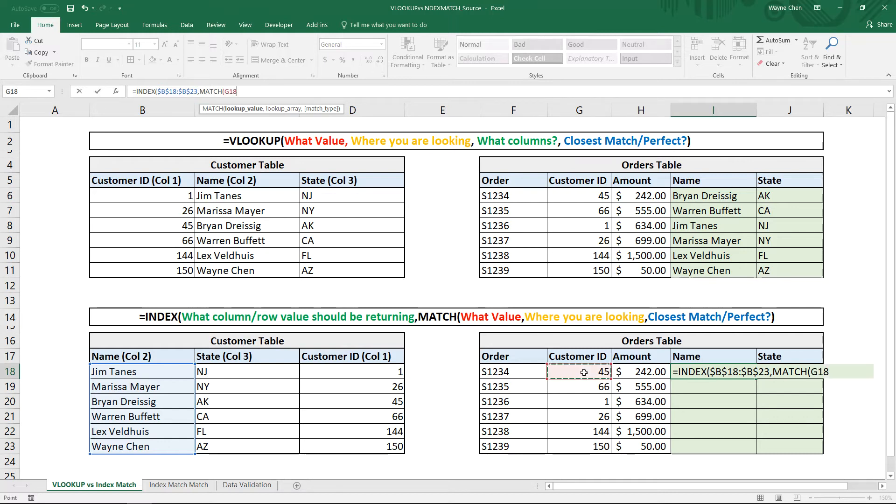
{"action": "type", "text": ","}
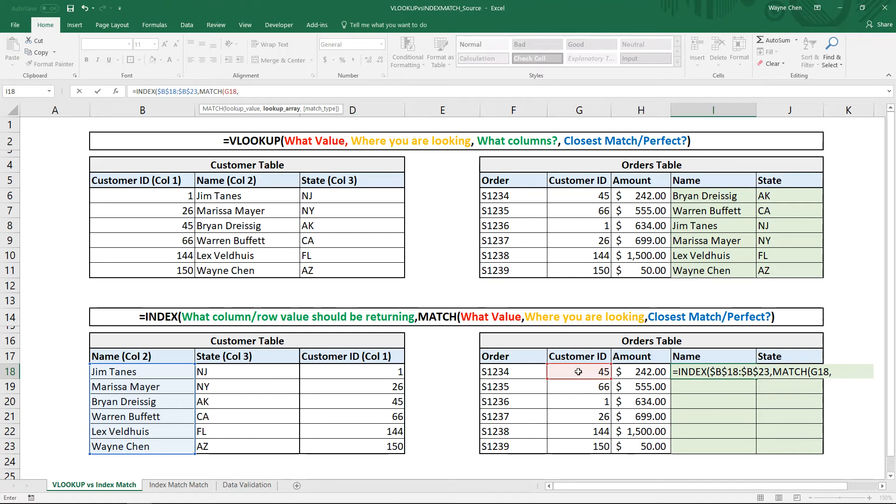
{"action": "left_click_drag", "start_coordinate": [346, 371], "coordinate": [347, 448]}
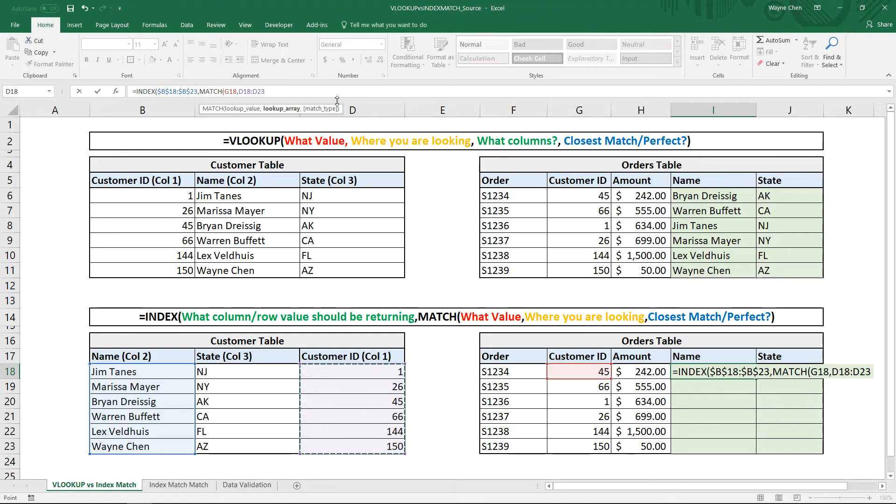
{"action": "left_click", "coordinate": [249, 91]}
{"action": "key", "text": "F4"}
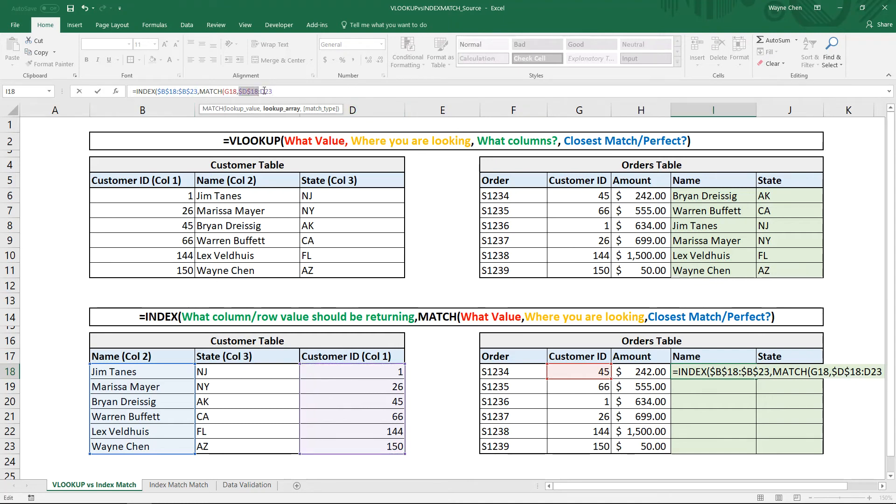
{"action": "left_click", "coordinate": [289, 90]}
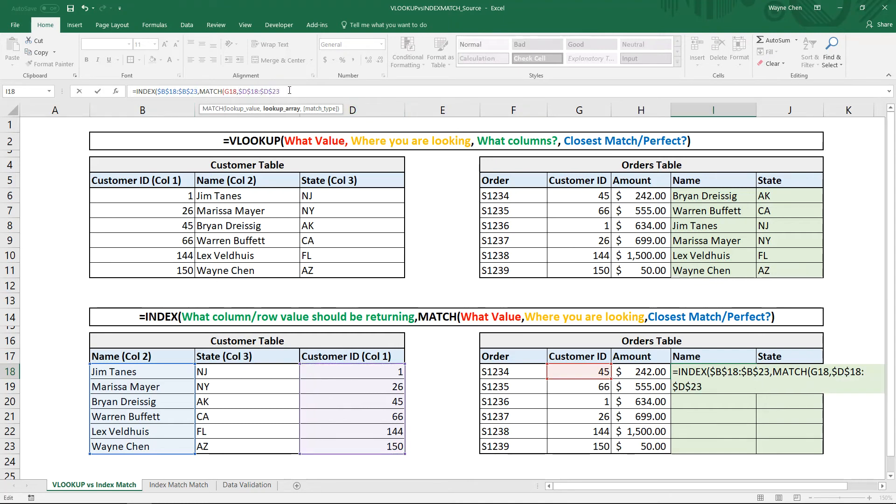
{"action": "type", "text": ","}
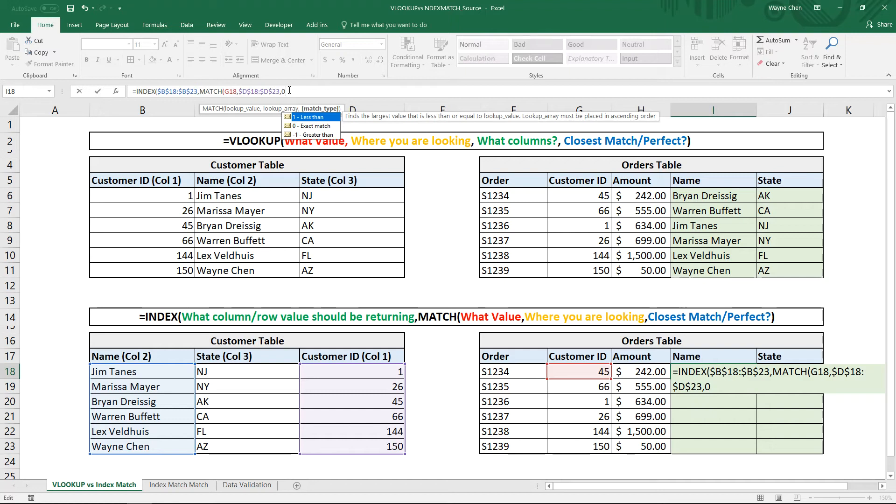
{"action": "type", "text": "0)"}
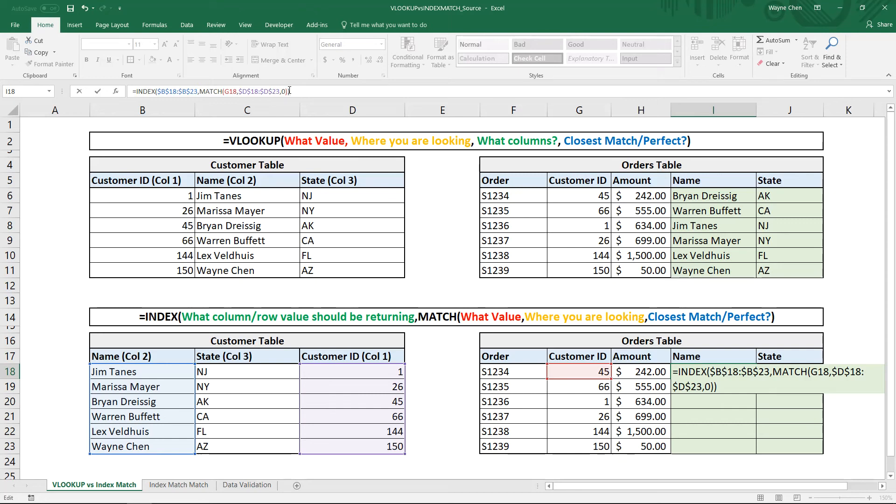
{"action": "key", "text": "Return"}
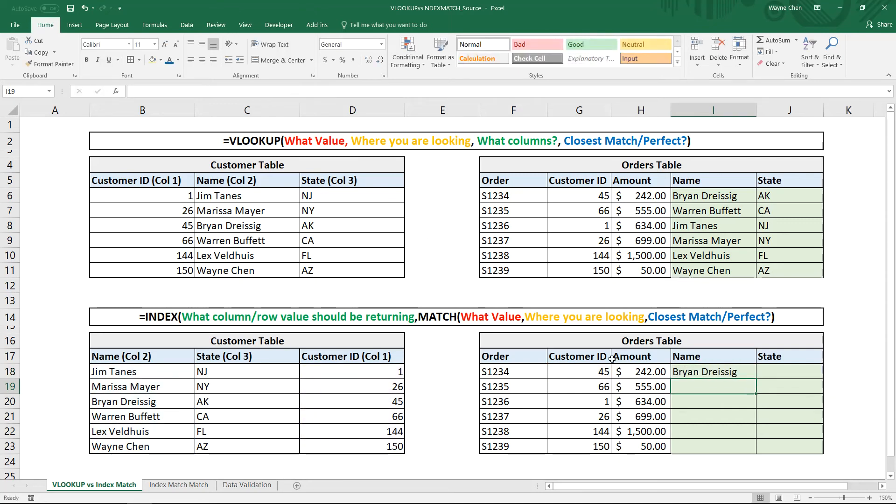
Copy the I18 Name lookup down through I23.
{"action": "left_click", "coordinate": [690, 368]}
{"action": "left_click_drag", "start_coordinate": [758, 381], "coordinate": [756, 455]}
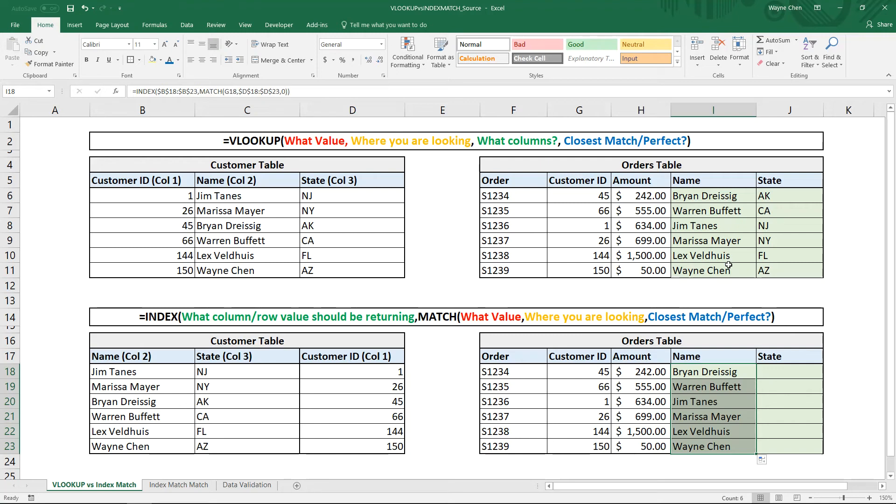
{"action": "left_click", "coordinate": [782, 372]}
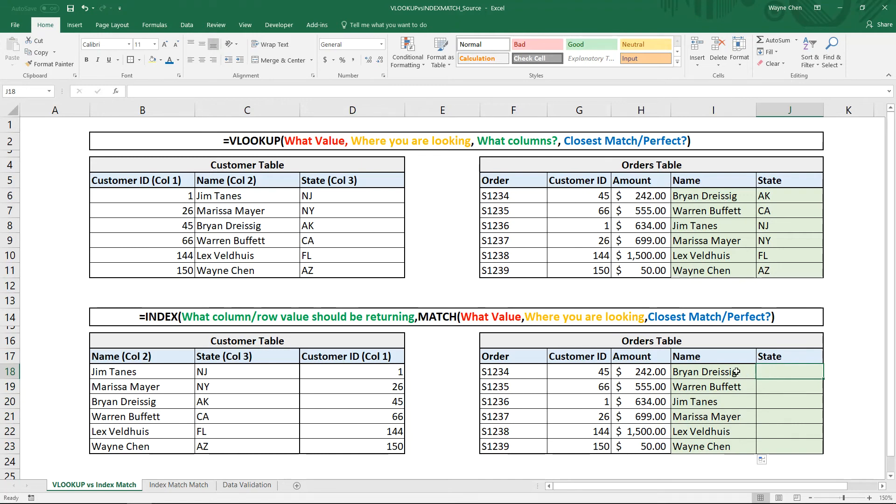
Start =INDEX in J18 returning values from the State range C18:C23.
{"action": "type", "text": "=INDEX("}
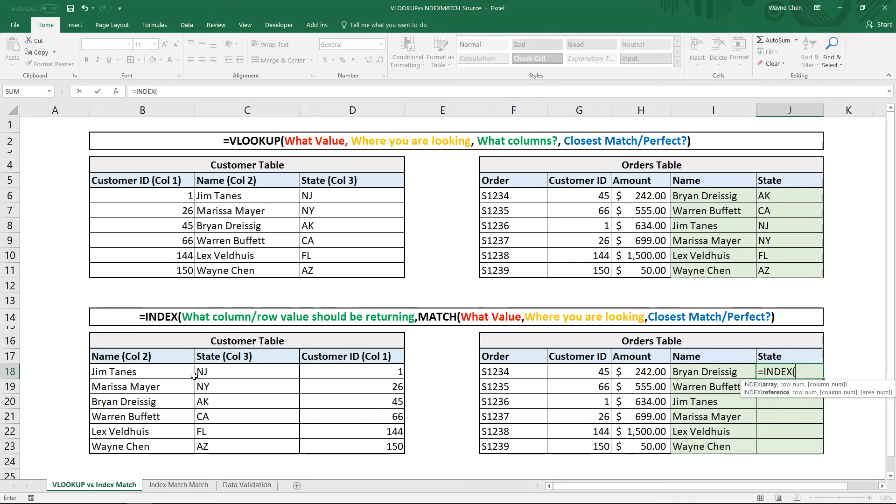
{"action": "left_click_drag", "start_coordinate": [219, 372], "coordinate": [280, 450]}
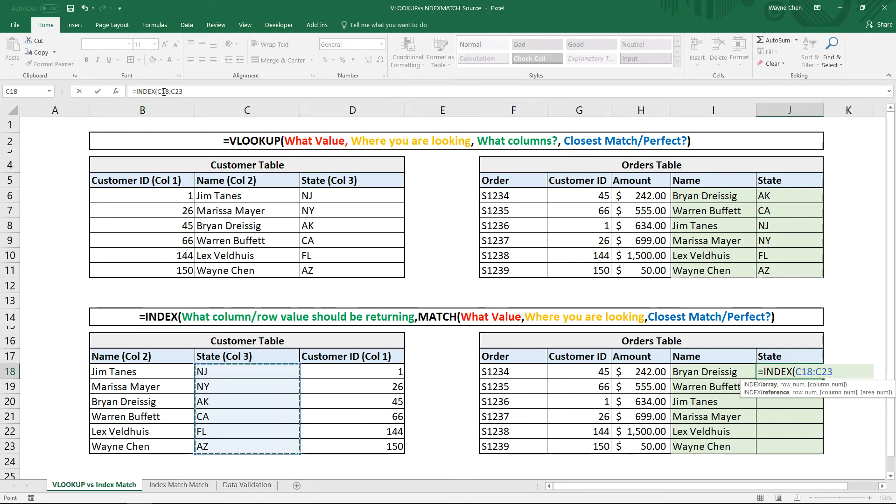
{"action": "left_click", "coordinate": [207, 91]}
{"action": "key", "text": "F4"}
{"action": "key", "text": "F4"}
{"action": "type", "text": ","}
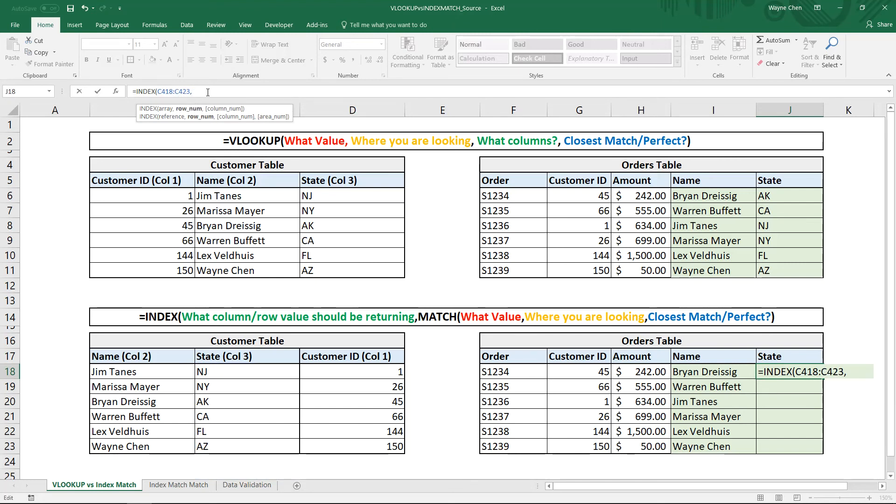
Make the state range $C$18:$C$23 absolute, deleting the stray 4s that crept in.
{"action": "left_click", "coordinate": [166, 94]}
{"action": "key", "text": "F4"}
{"action": "left_click", "coordinate": [195, 93]}
{"action": "key", "text": "F4"}
{"action": "left_click", "coordinate": [171, 92]}
{"action": "key", "text": "BackSpace"}
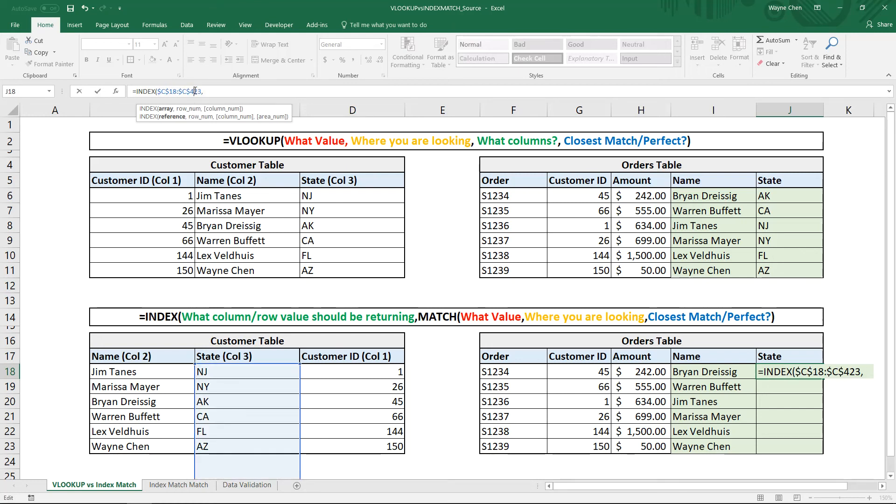
{"action": "left_click", "coordinate": [194, 92]}
{"action": "key", "text": "BackSpace"}
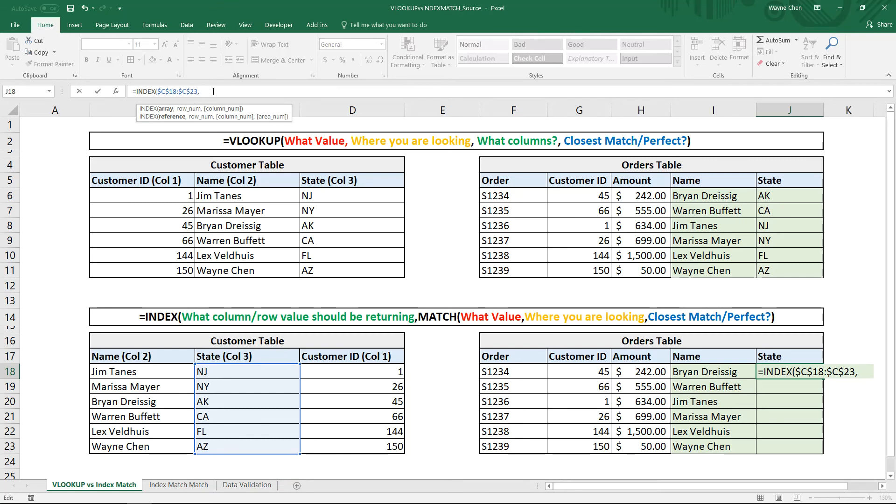
{"action": "left_click", "coordinate": [214, 92]}
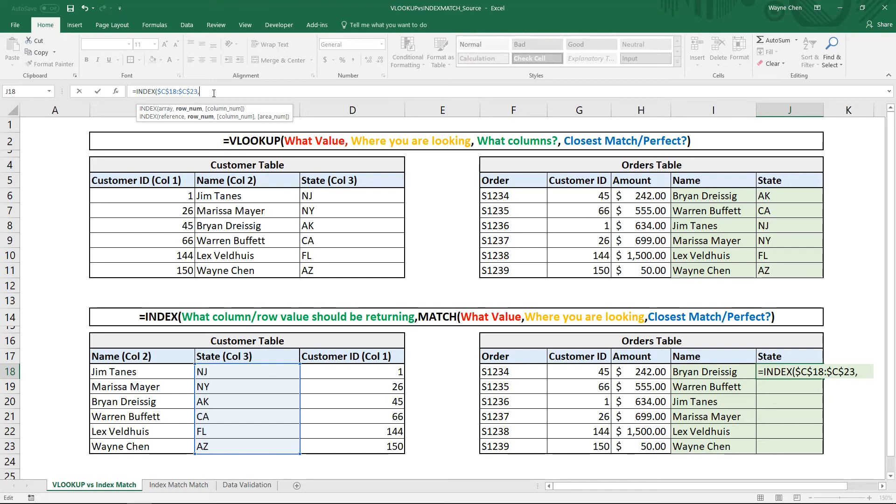
Add MATCH(G18,$D$18:$D$23,0) and commit the State formula in J18.
{"action": "type", "text": "MATCH("}
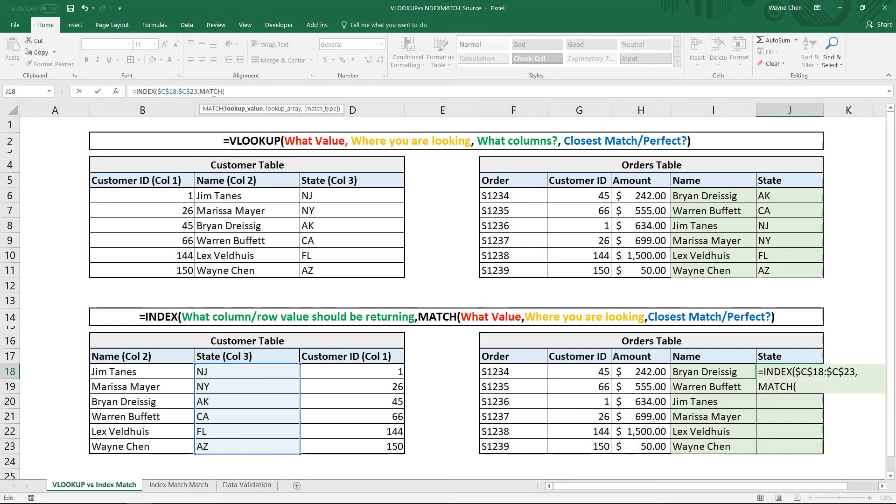
{"action": "left_click", "coordinate": [598, 372]}
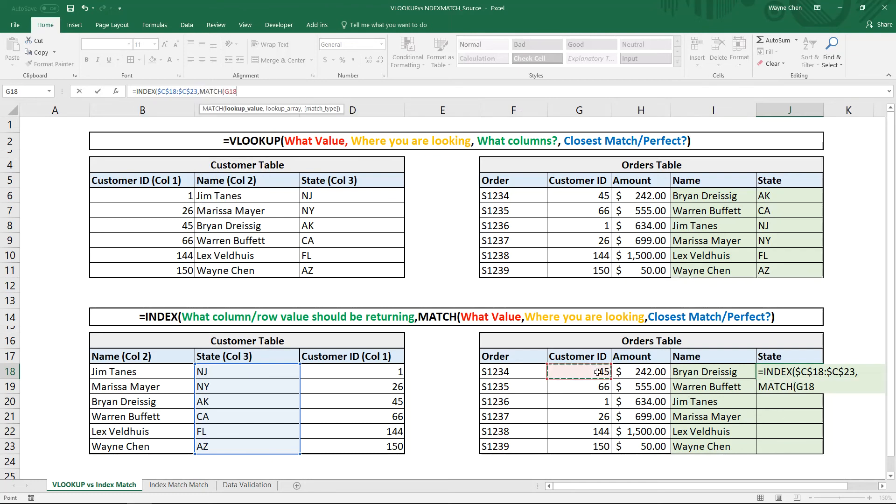
{"action": "type", "text": ","}
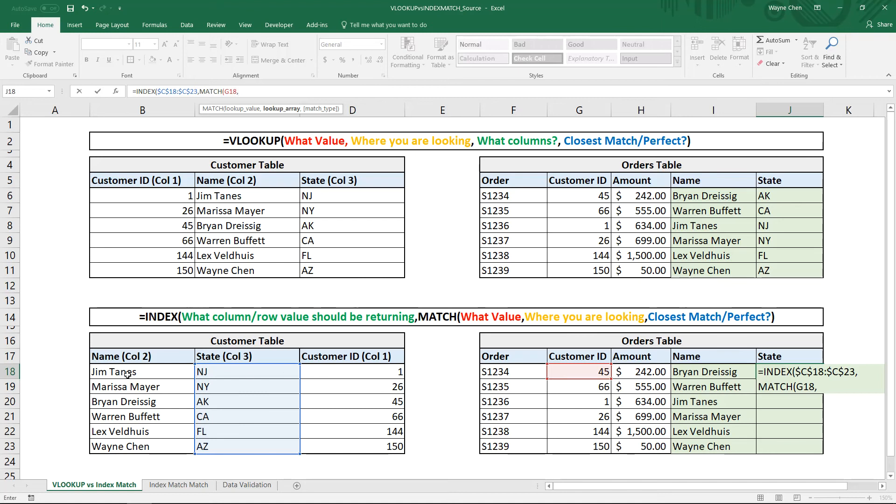
{"action": "left_click_drag", "start_coordinate": [344, 375], "coordinate": [343, 446]}
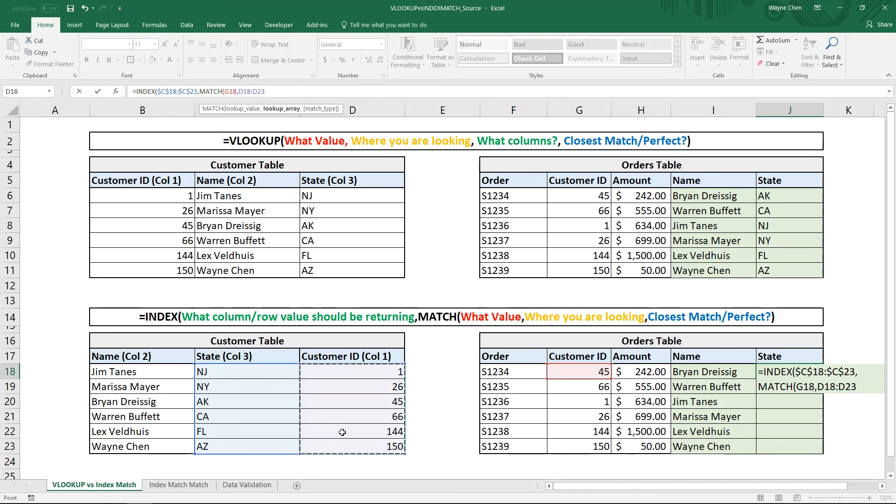
{"action": "left_click", "coordinate": [270, 91]}
{"action": "key", "text": "F4"}
{"action": "type", "text": ",0)"}
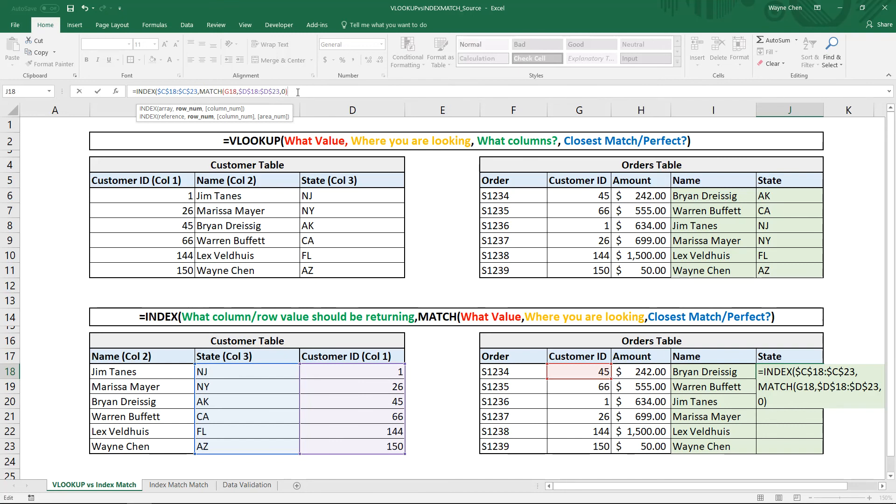
{"action": "key", "text": "Return"}
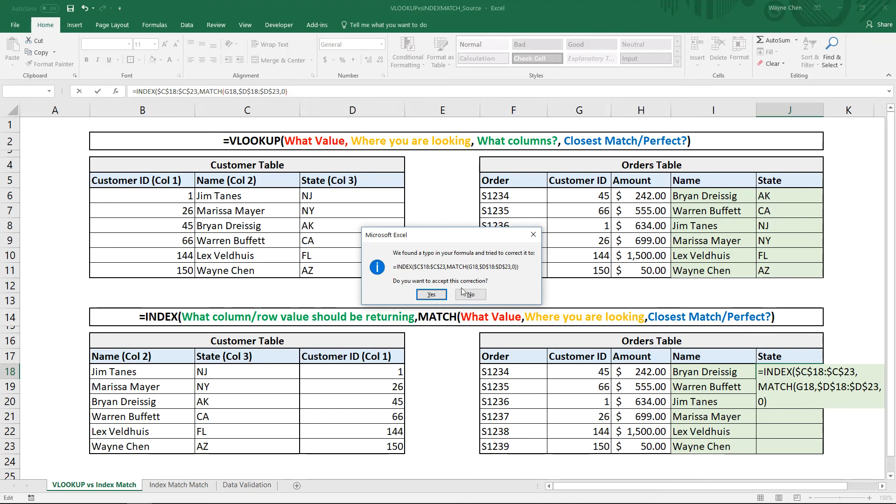
Accept Excel's missing-parenthesis correction and fill J18's formula down through J23.
{"action": "left_click", "coordinate": [442, 295]}
{"action": "left_click", "coordinate": [789, 372]}
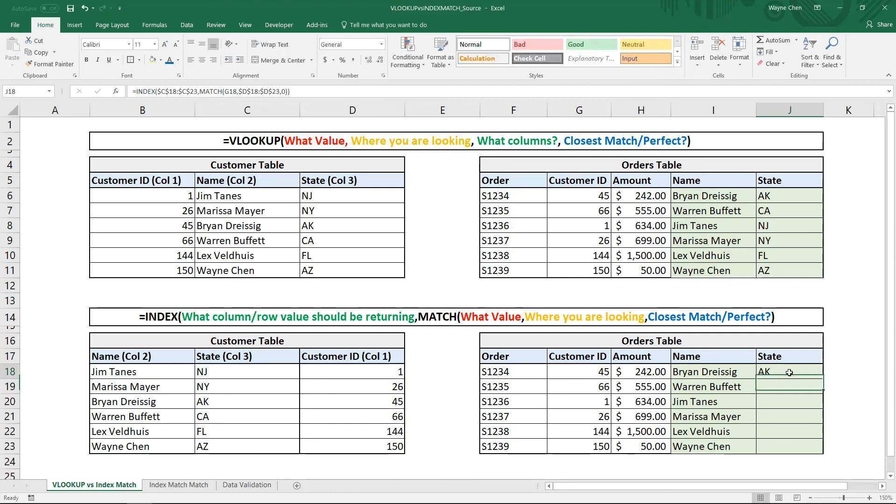
{"action": "left_click_drag", "start_coordinate": [823, 379], "coordinate": [811, 452]}
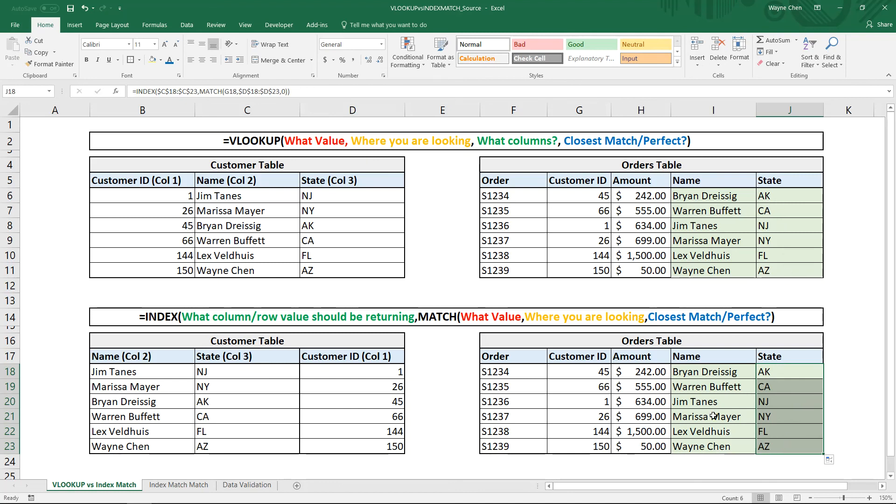
Deselect the filled State cells and switch to the Index Match Match sheet.
{"action": "left_click", "coordinate": [828, 388]}
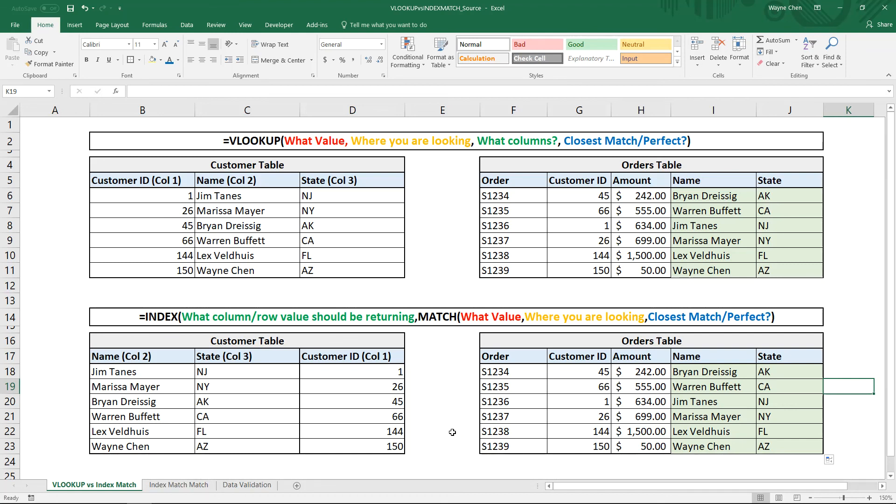
{"action": "left_click", "coordinate": [179, 485]}
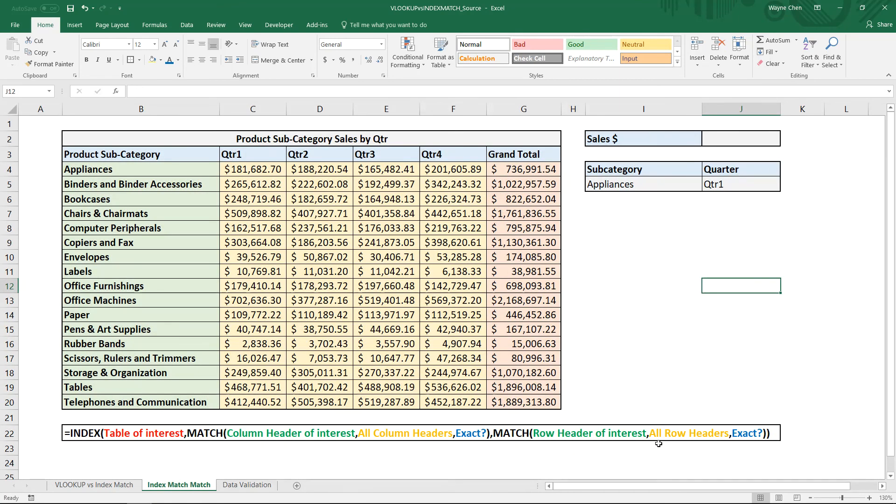
{"action": "left_click_drag", "start_coordinate": [518, 399], "coordinate": [260, 174]}
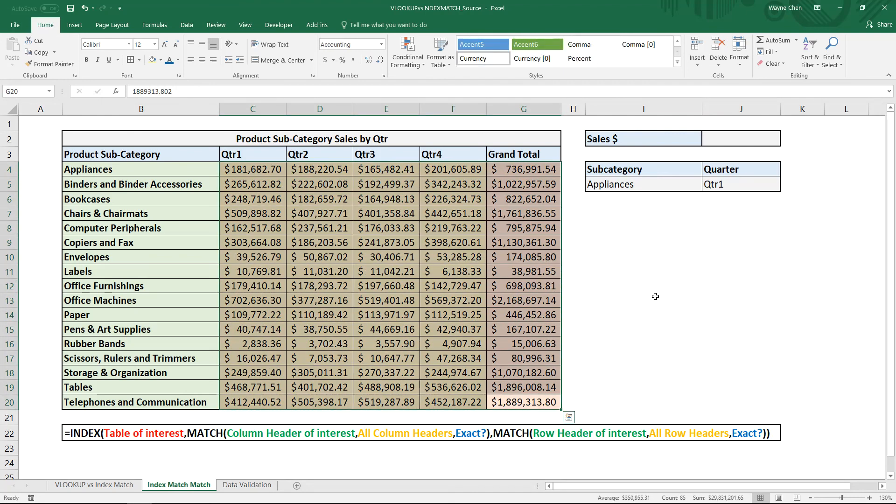
{"action": "left_click", "coordinate": [656, 299]}
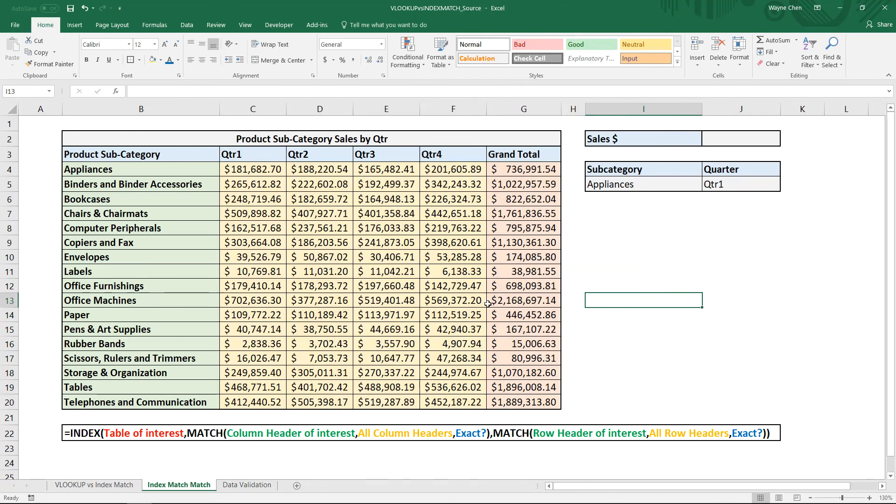